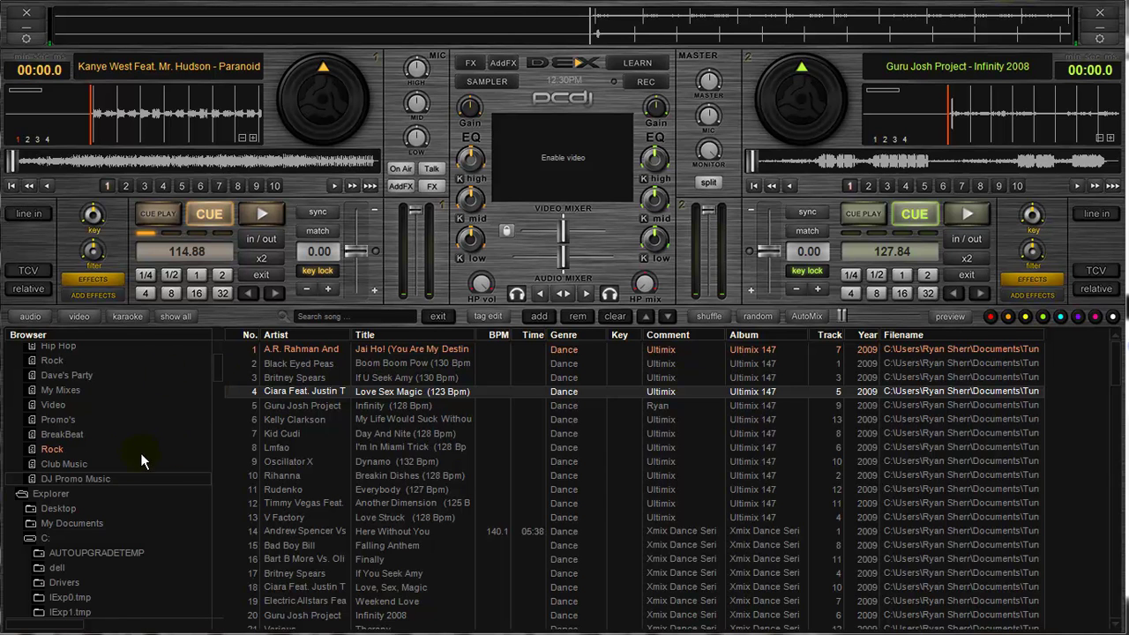
Show the DJ Promo Music playlist with its Ultimix 147 and Xmix Dance Series tracks.
left_click(104, 480)
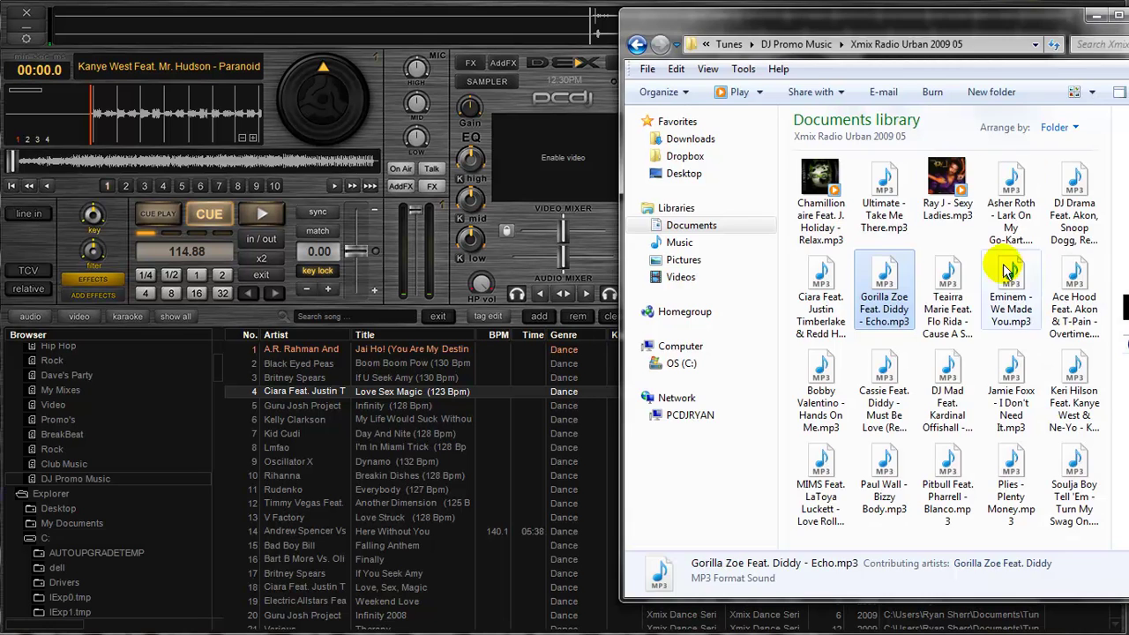
Place the Xmix Radio Urban 2009 05 folder beside DEX and select the Chamillionaire, Ray J, Asher Roth and DJ Drama MP3s.
left_click_drag(881, 24, 829, 27)
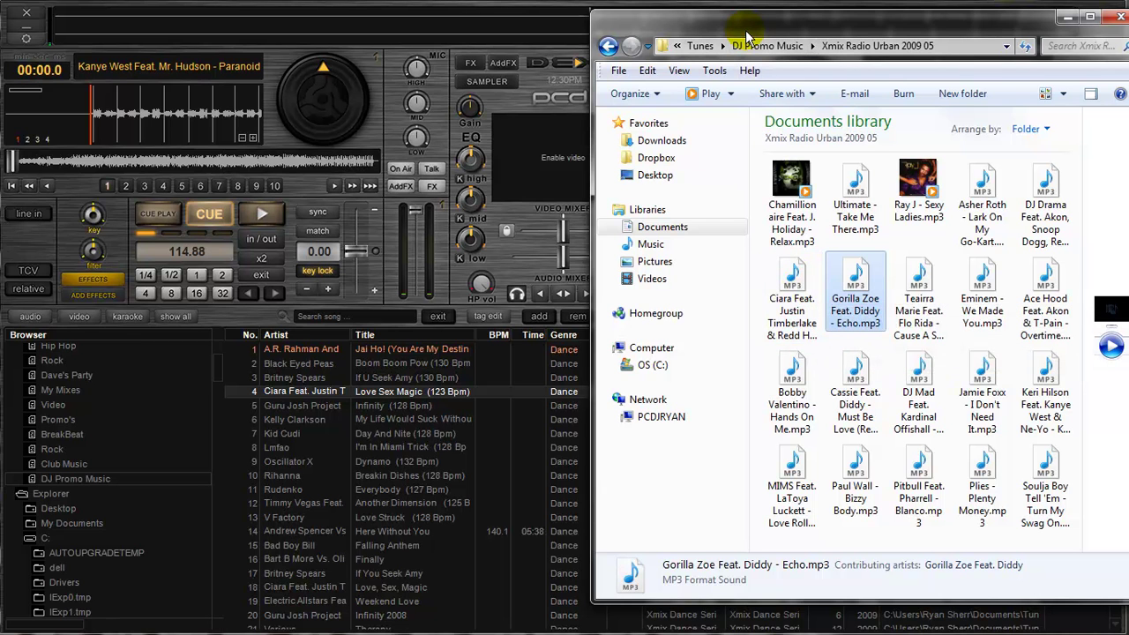
mouse_move(745, 37)
left_mouse_down()
mouse_move(642, 30)
mouse_move(761, 31)
left_mouse_up()
left_click(811, 180)
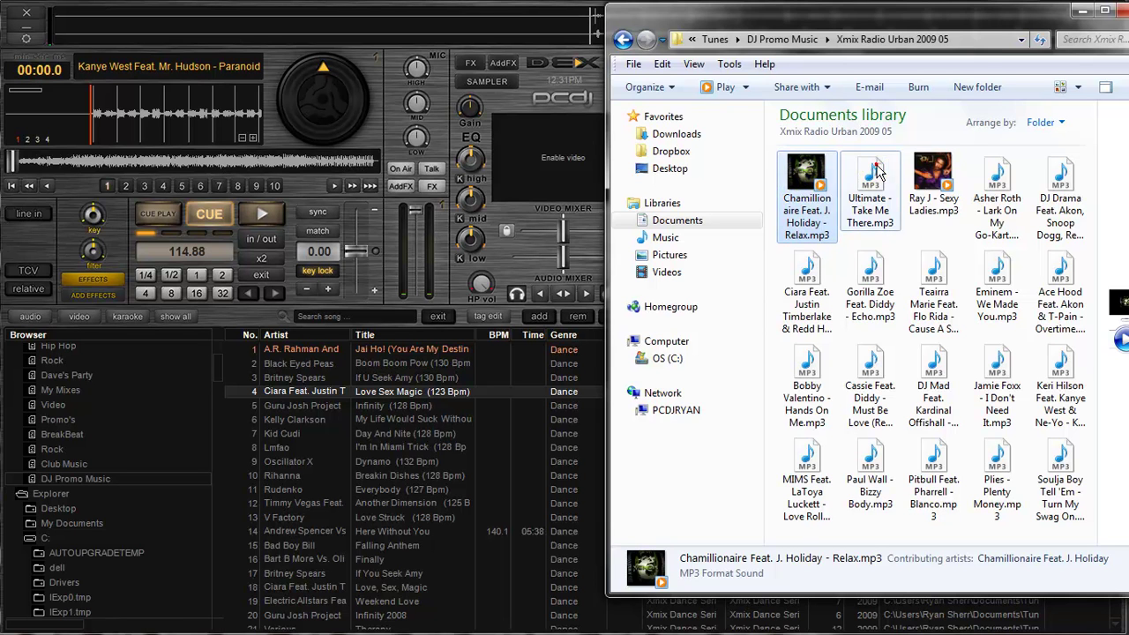
left_click(932, 177, "ctrl")
left_click(991, 172, "ctrl")
left_click(1060, 180, "ctrl")
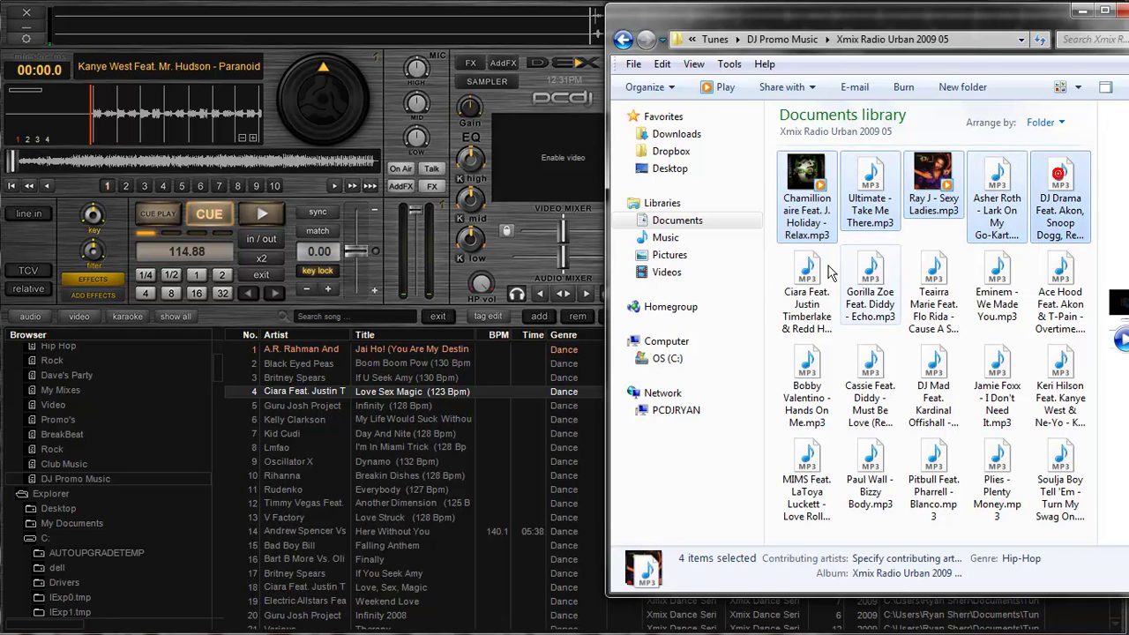
Add the Ciara, Gorilla Zoe, Teairra, Eminem and Ace Hood MP3s, then drag all ten into DEX.
left_click(807, 273, "ctrl")
left_click(871, 273, "ctrl")
left_click(926, 281, "ctrl")
left_click(983, 277, "ctrl")
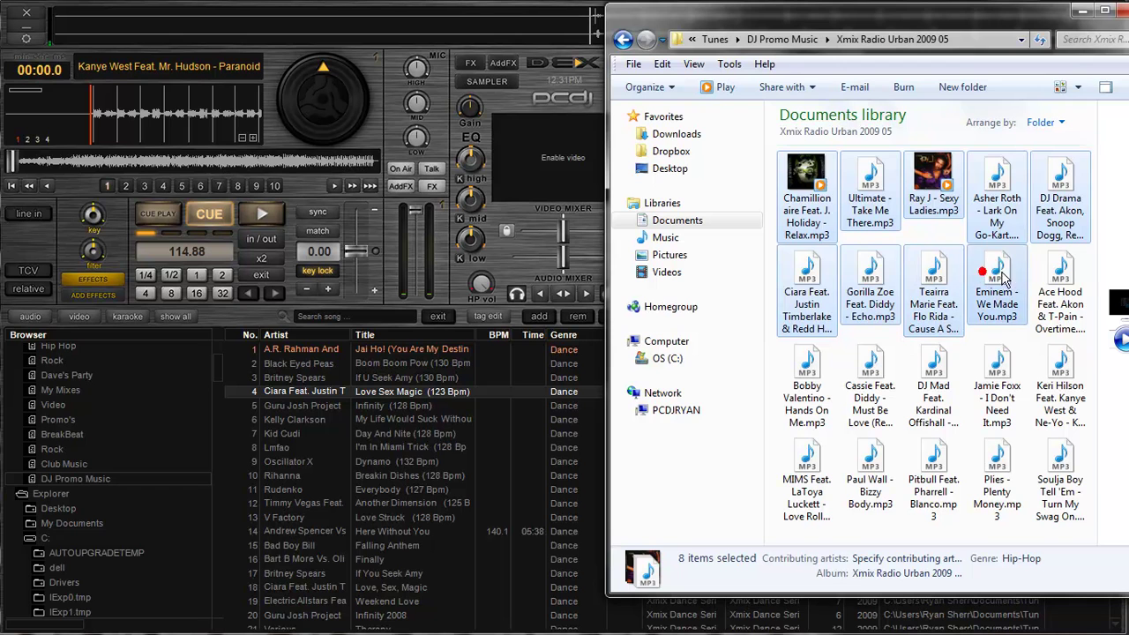
left_click(1049, 278, "ctrl")
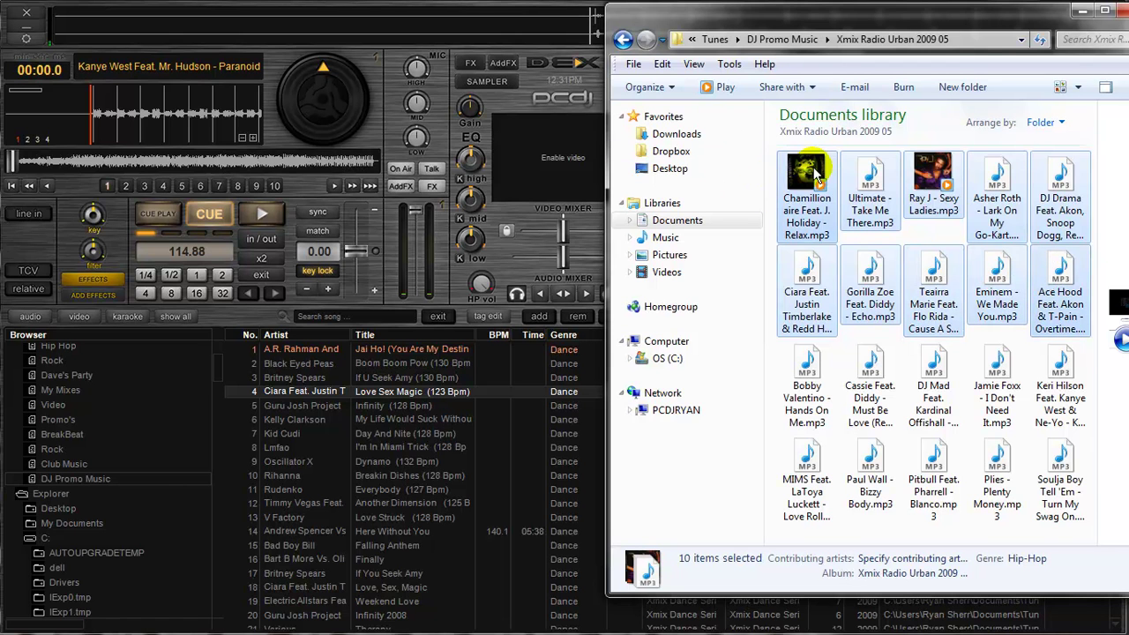
left_click_drag(816, 175, 405, 436)
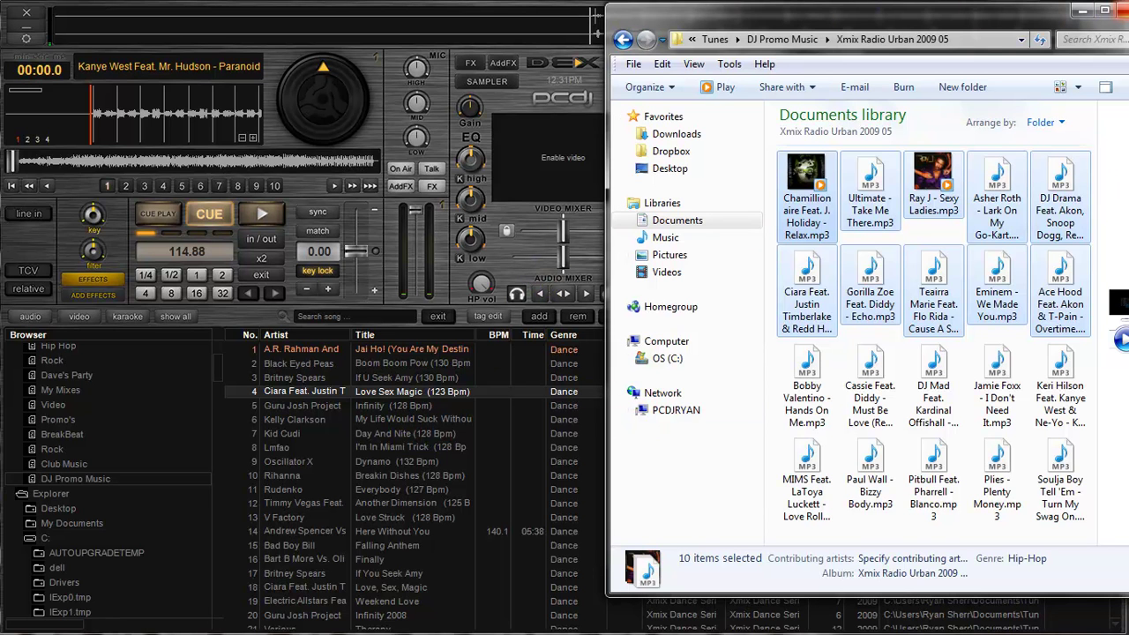
Close Explorer, delete the DJ Promo Music playlist, and scroll the tree to the DJ Promo Music folder.
left_click(1083, 10)
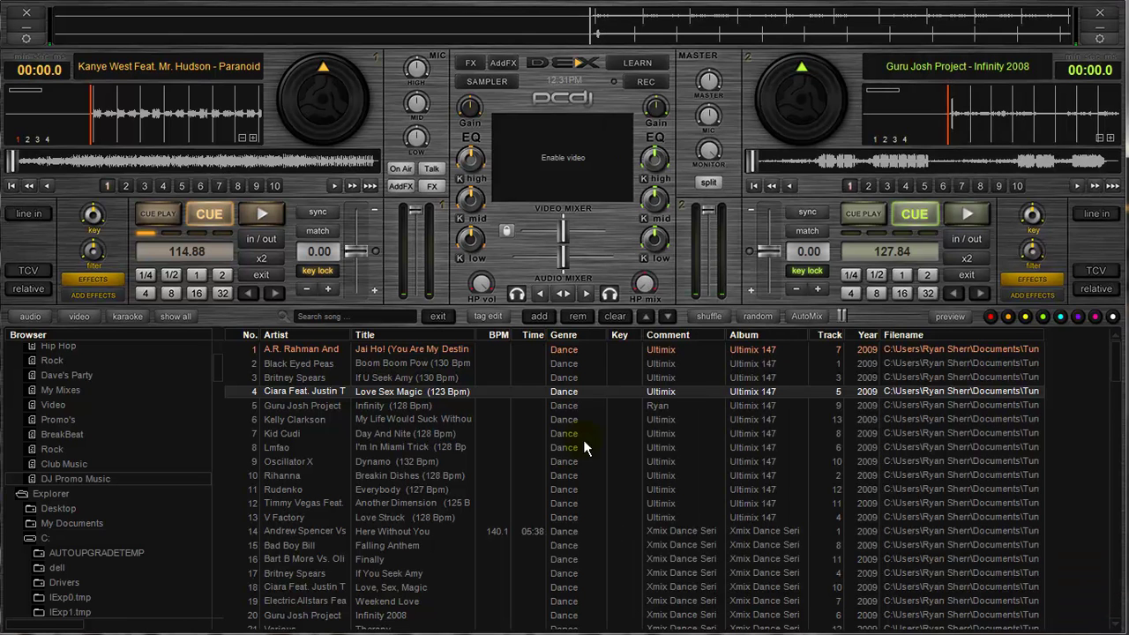
right_click(55, 477)
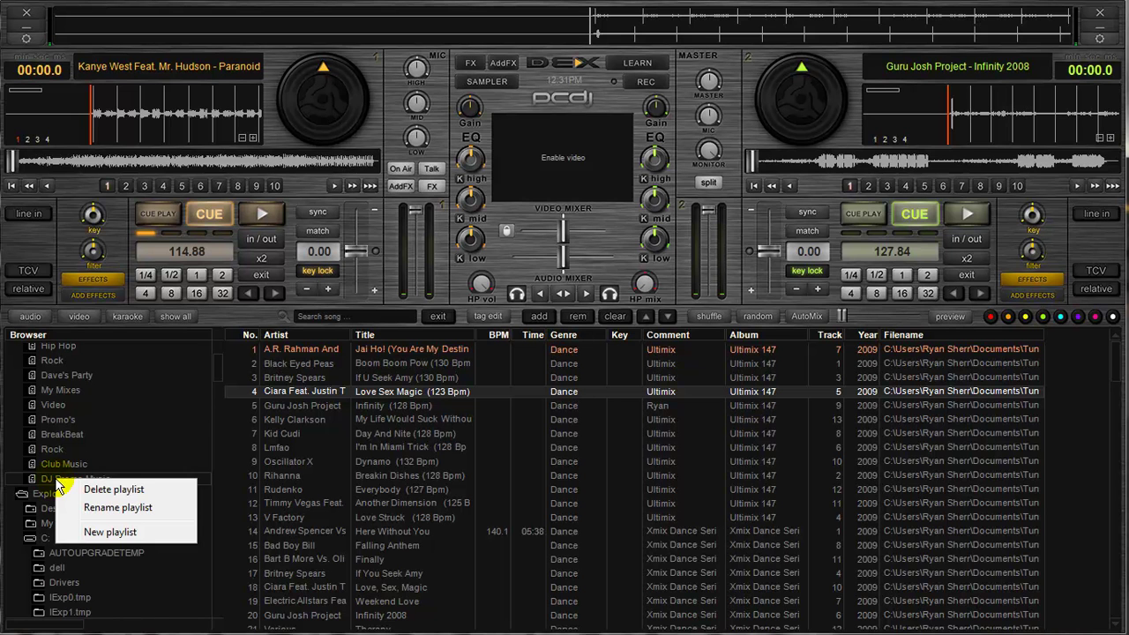
left_click(93, 490)
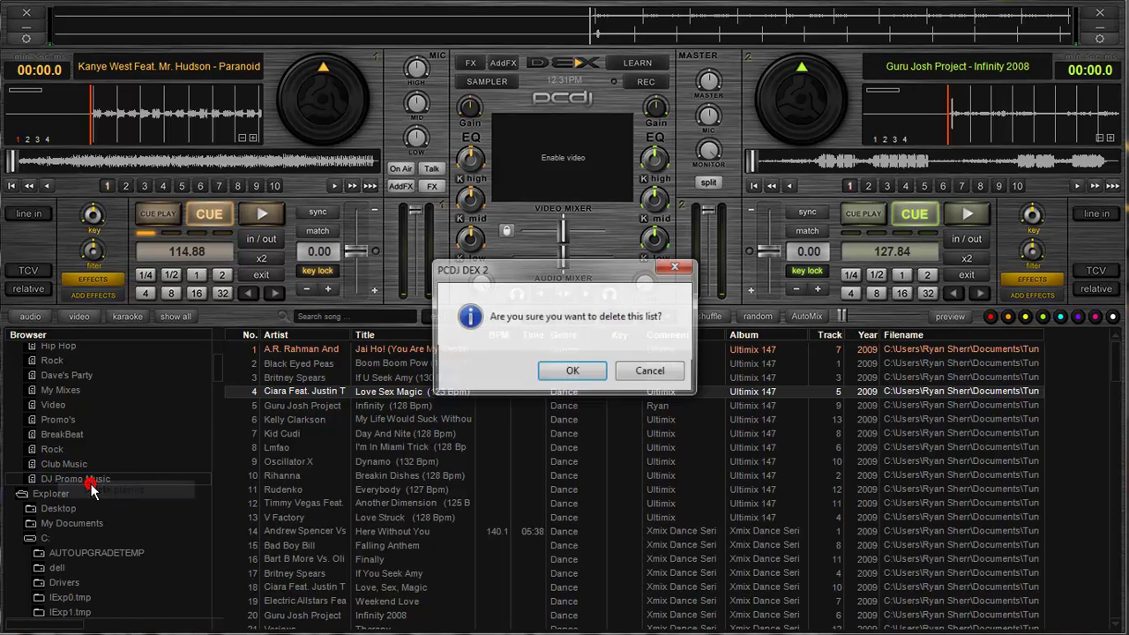
left_click(574, 373)
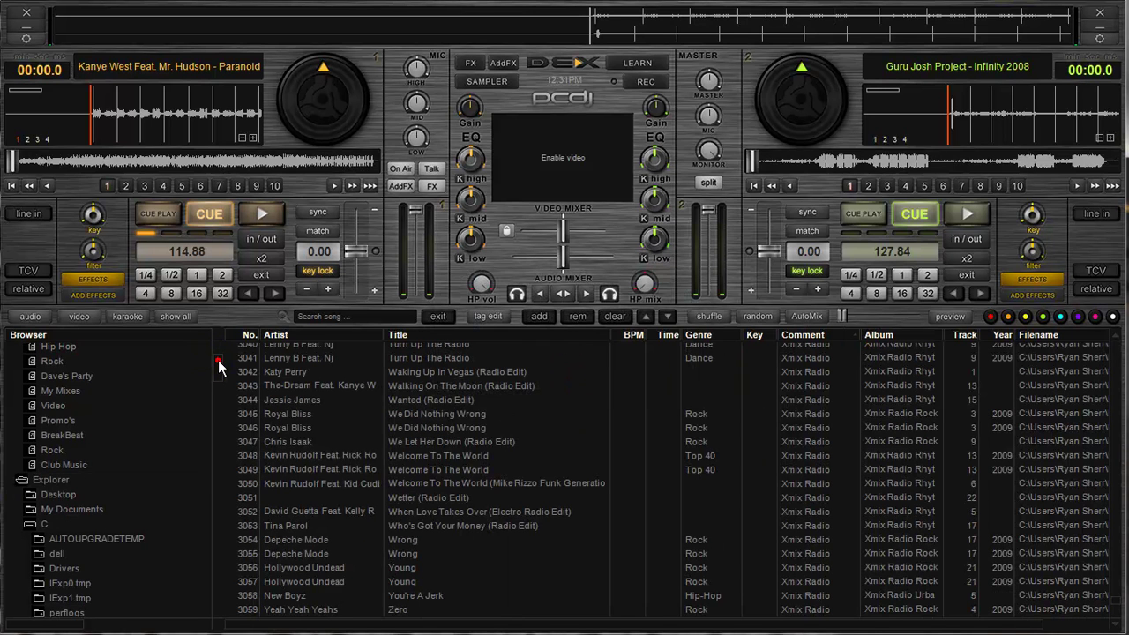
scroll(219, 366, "down", 2)
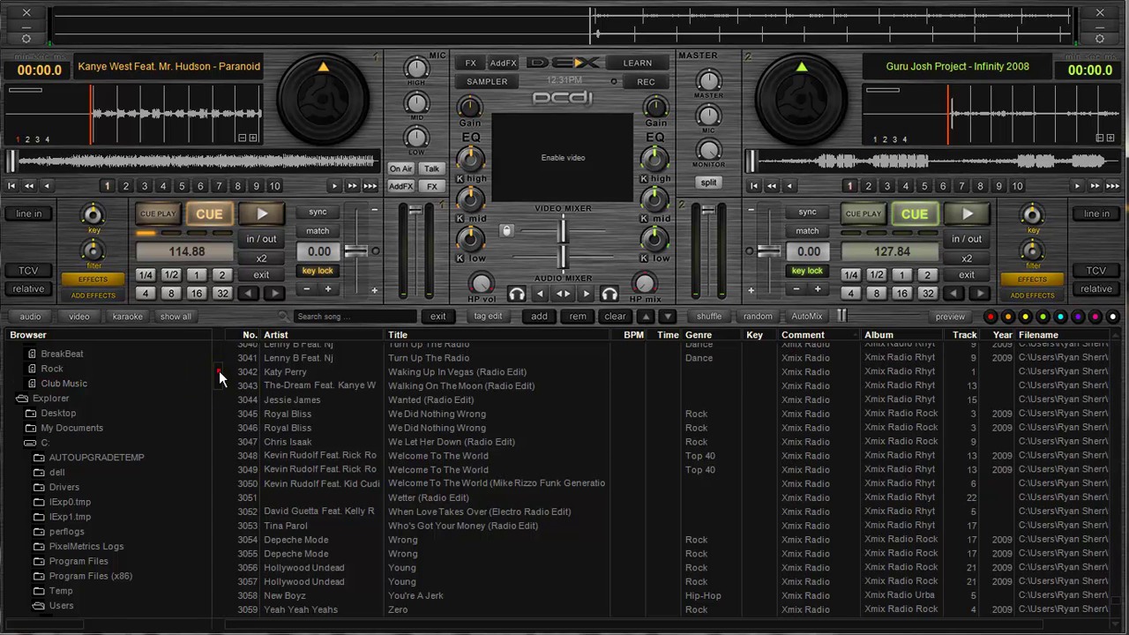
left_click_drag(218, 370, 215, 491)
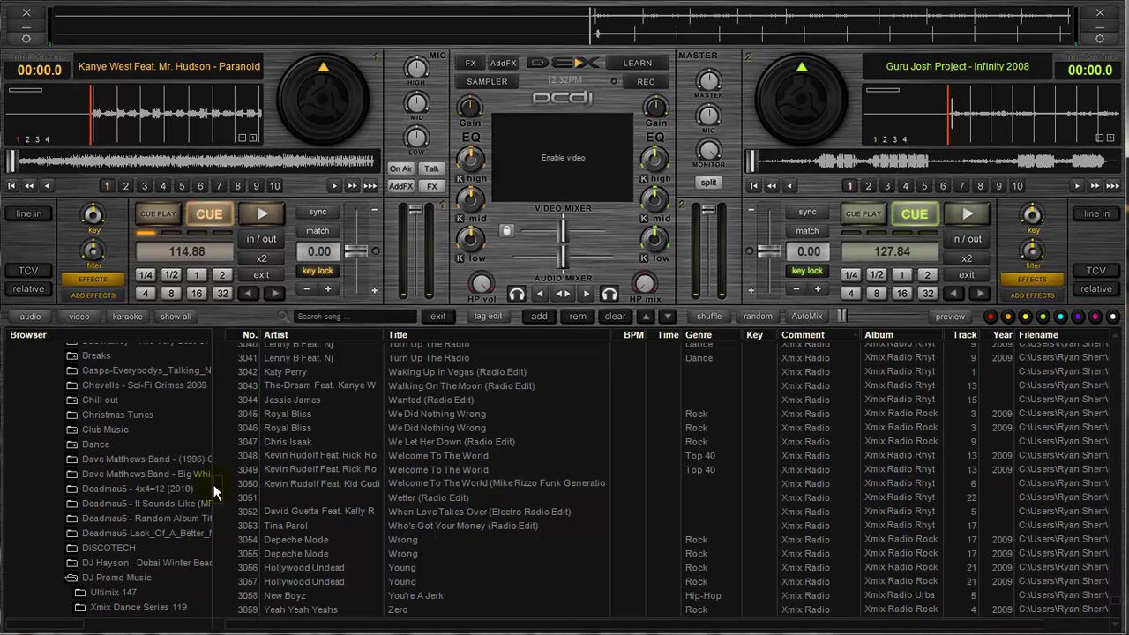
Make a new playlist from the DJ Promo Music folder and open it to list its Ultimix 147 tracks.
left_click(99, 578)
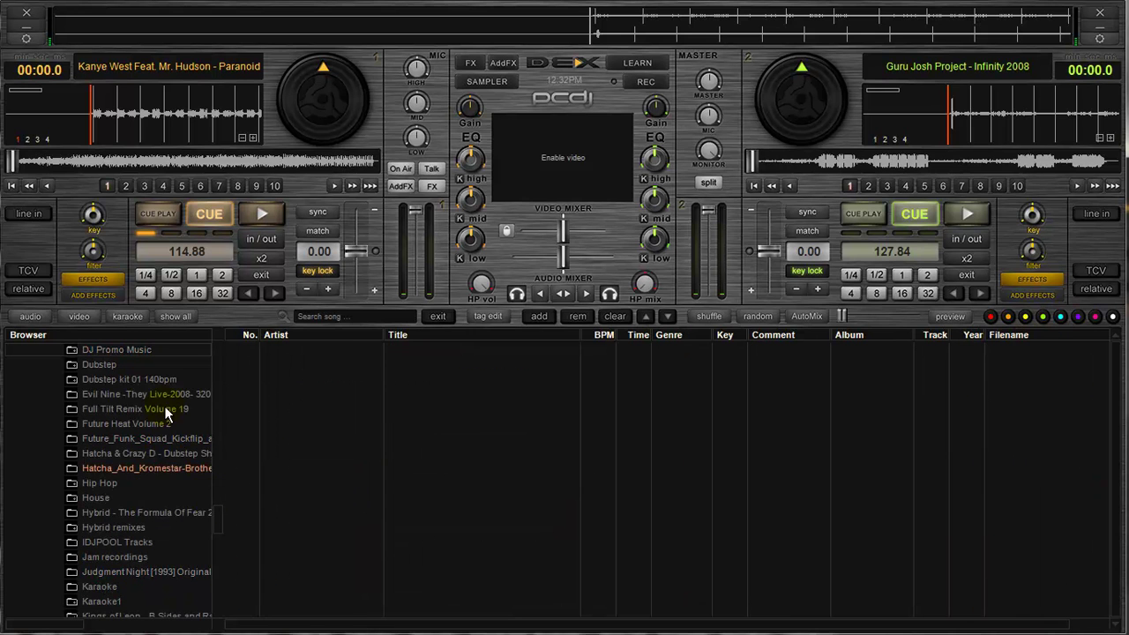
left_click(120, 348)
right_click(119, 348)
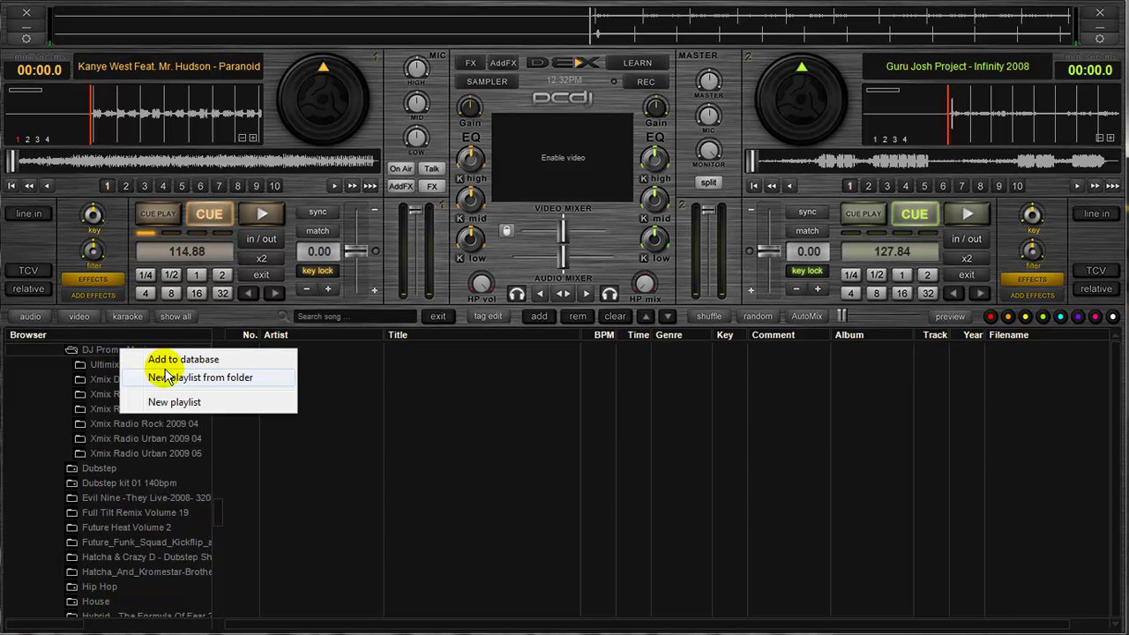
left_click(167, 379)
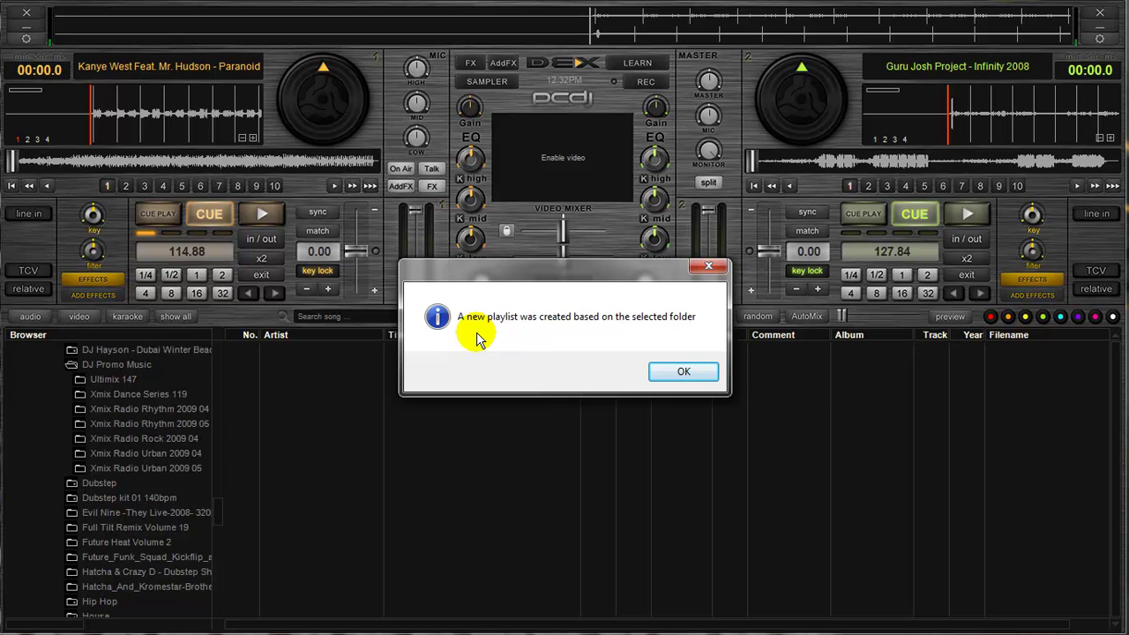
left_click(682, 371)
left_click_drag(218, 517, 226, 363)
left_click(51, 518)
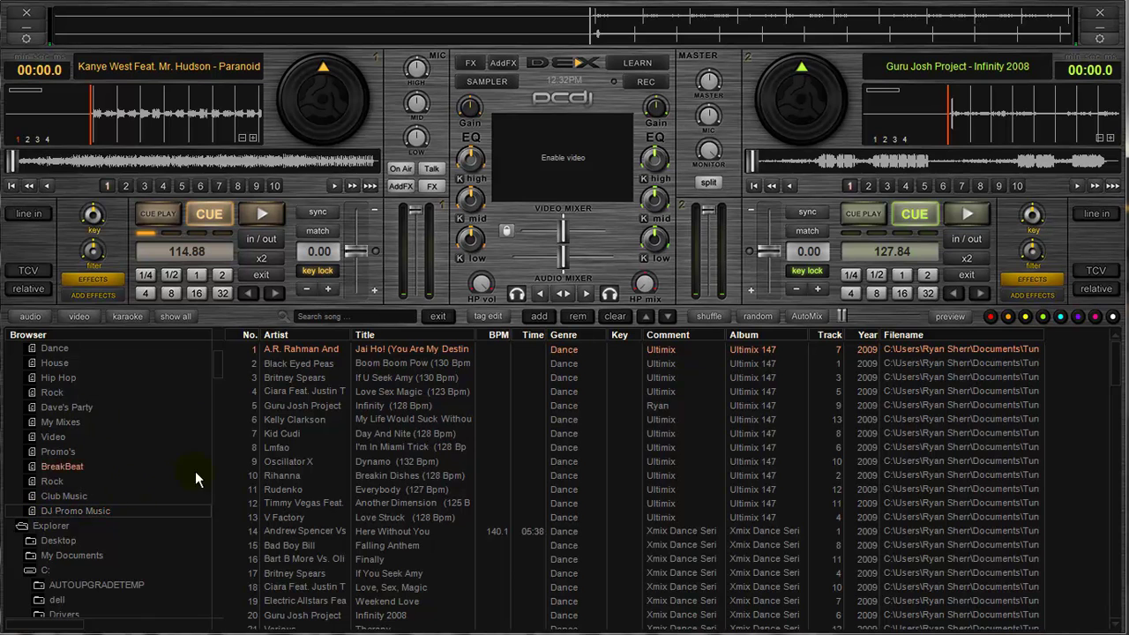
Display the full Database collection, showing entries 3040 to 3059.
left_click(218, 362)
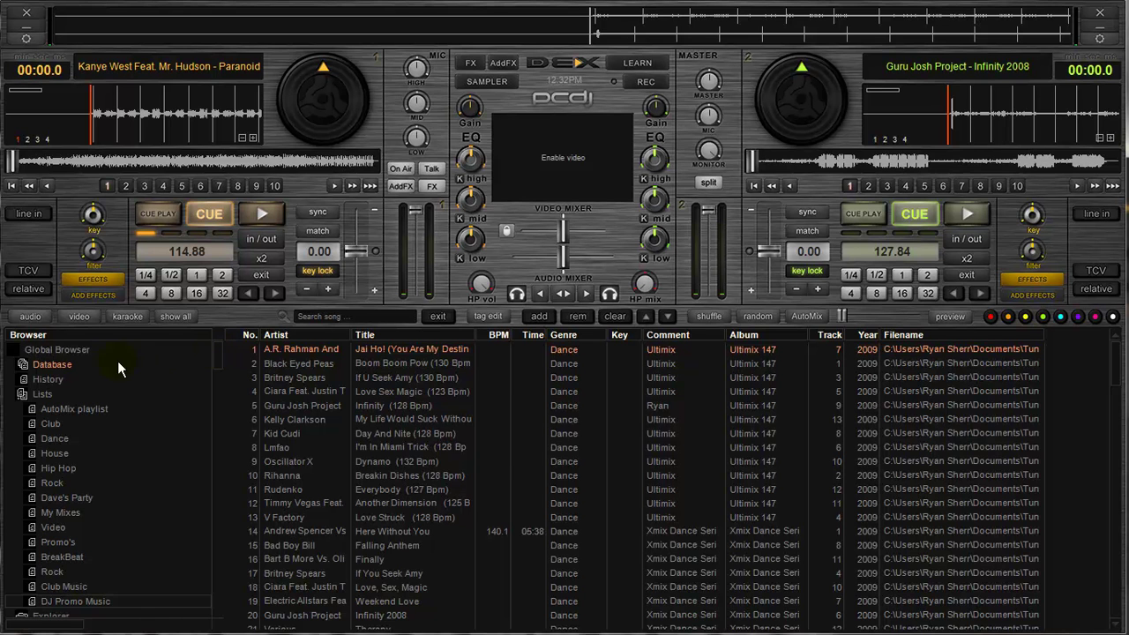
left_click(59, 364)
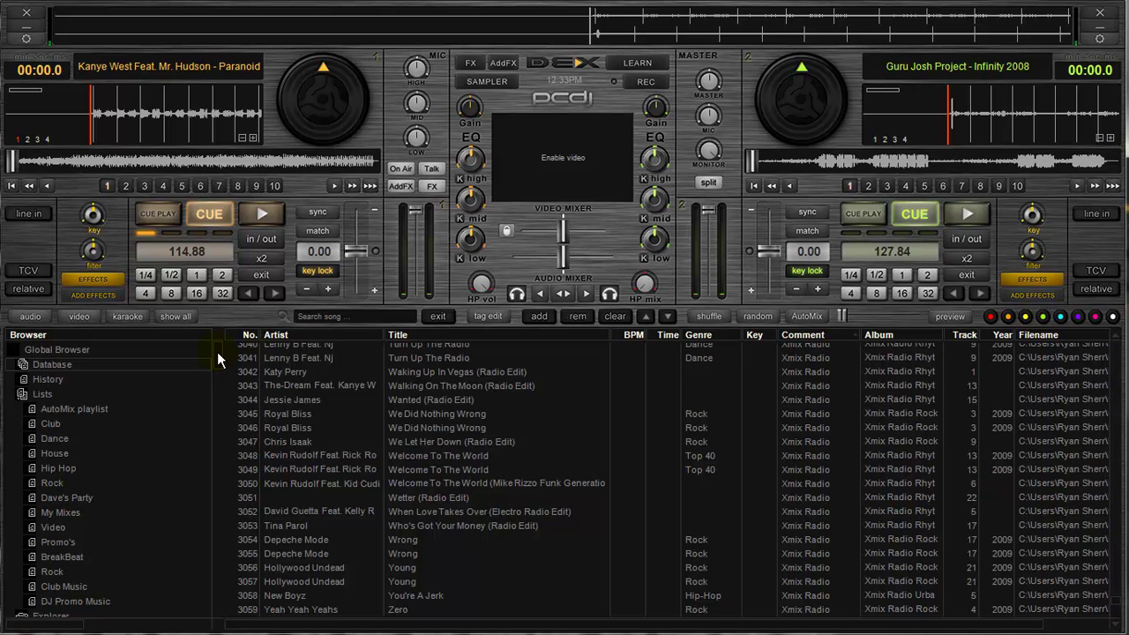
scroll(217, 357, "down", 6)
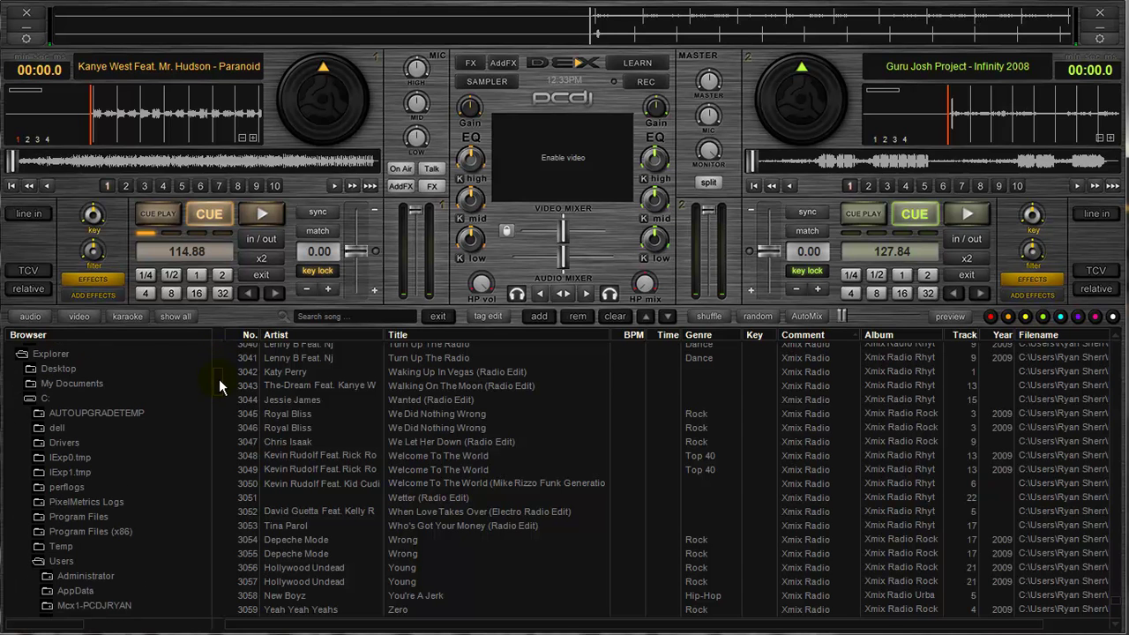
scroll(73, 529, "up", 5)
left_click(76, 561)
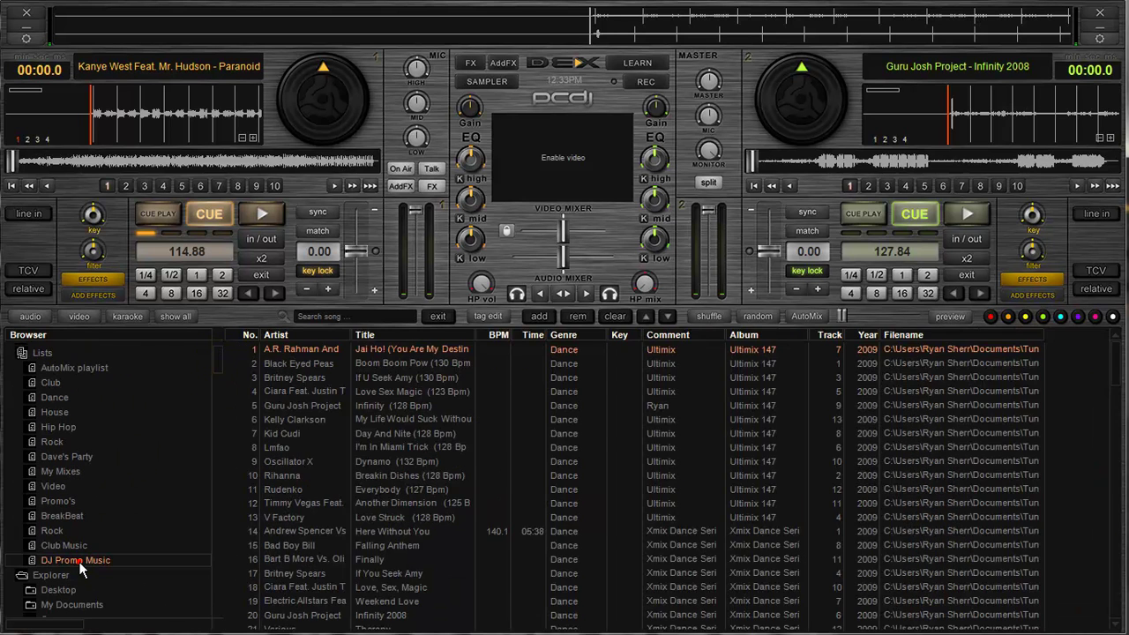
left_click(302, 395)
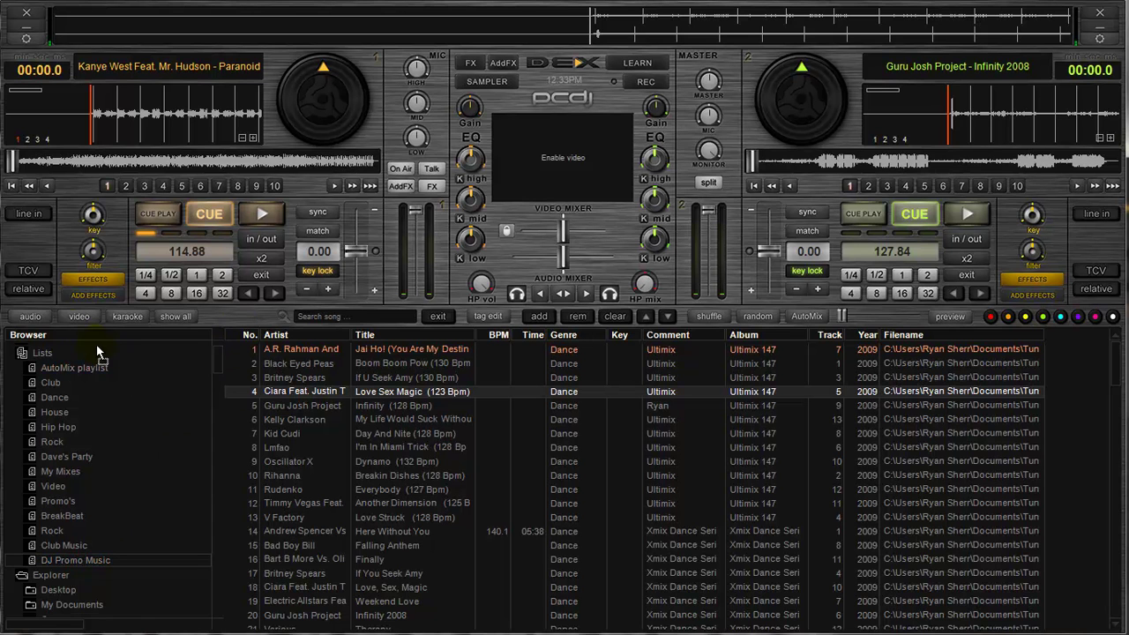
scroll(92, 361, "up", 2)
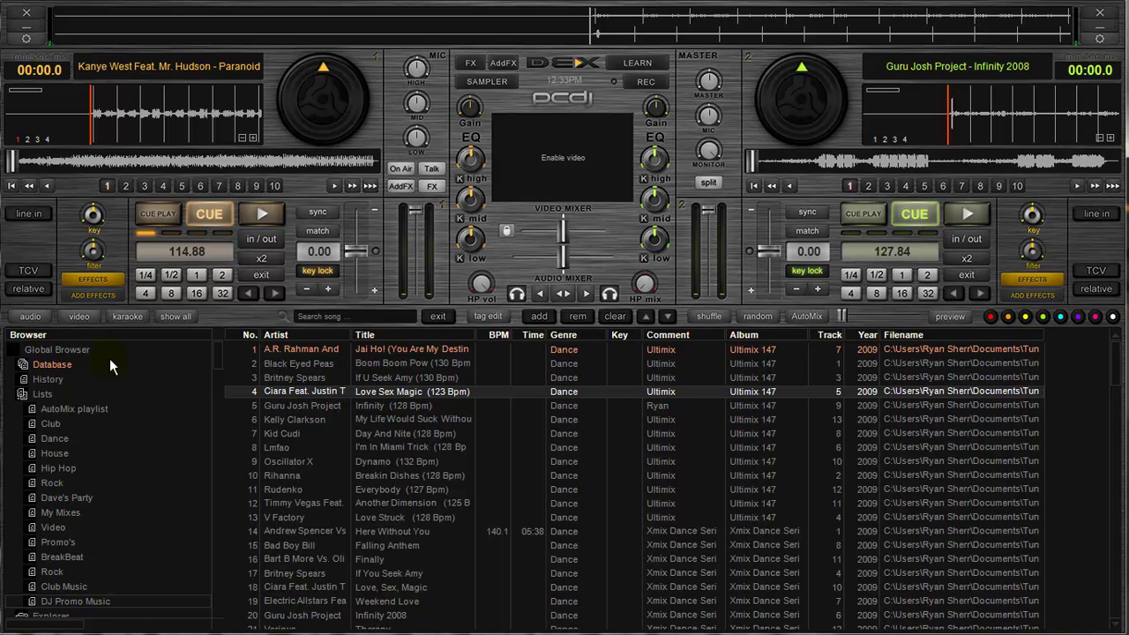
left_click(270, 349)
left_click(334, 561)
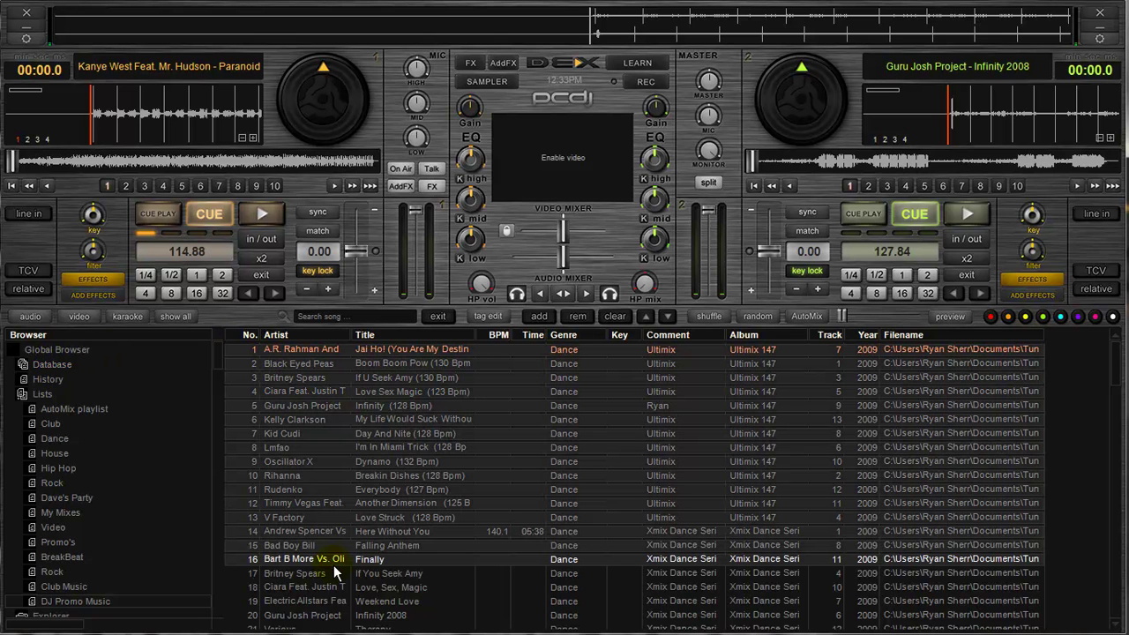
left_click(303, 350)
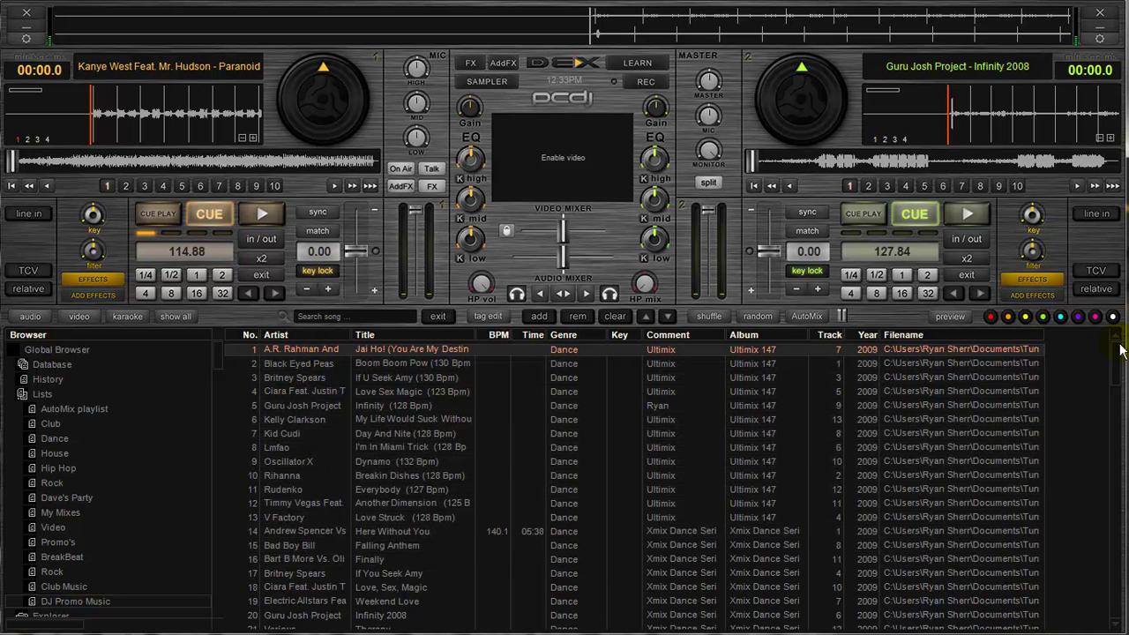
left_click_drag(1118, 355, 1118, 608)
left_click(593, 615)
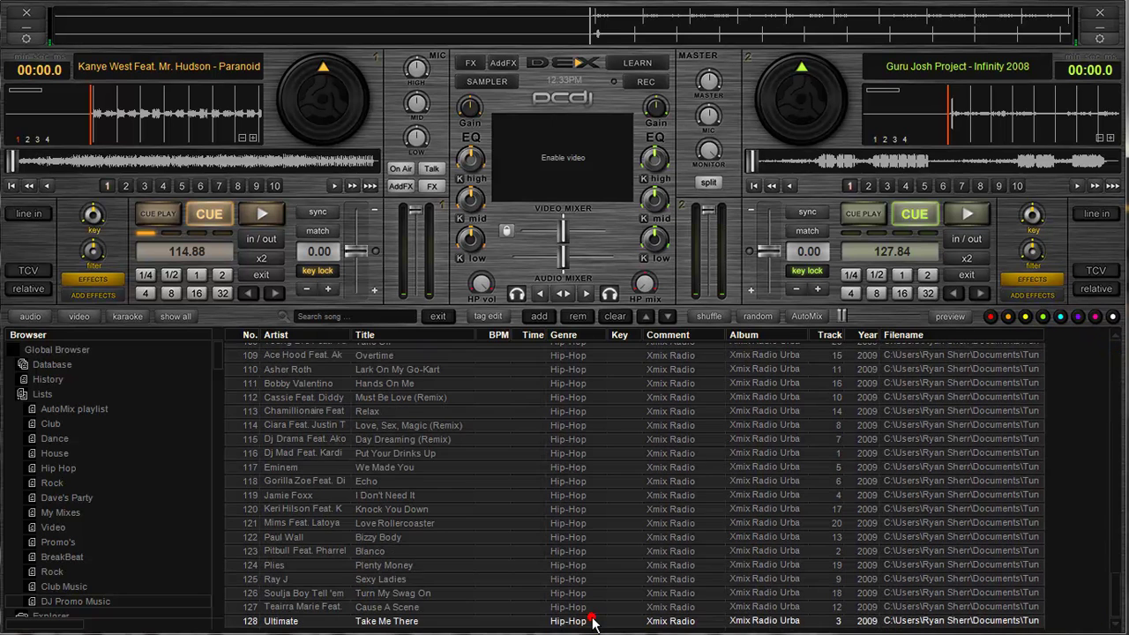
left_click(496, 459)
left_click(55, 351)
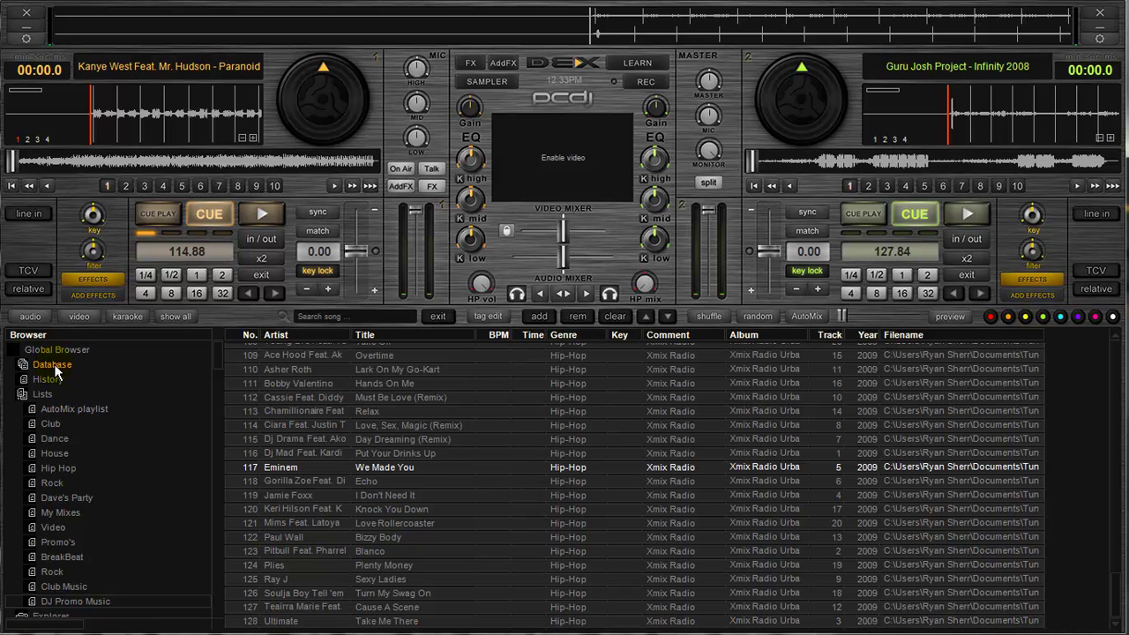
left_click(53, 366)
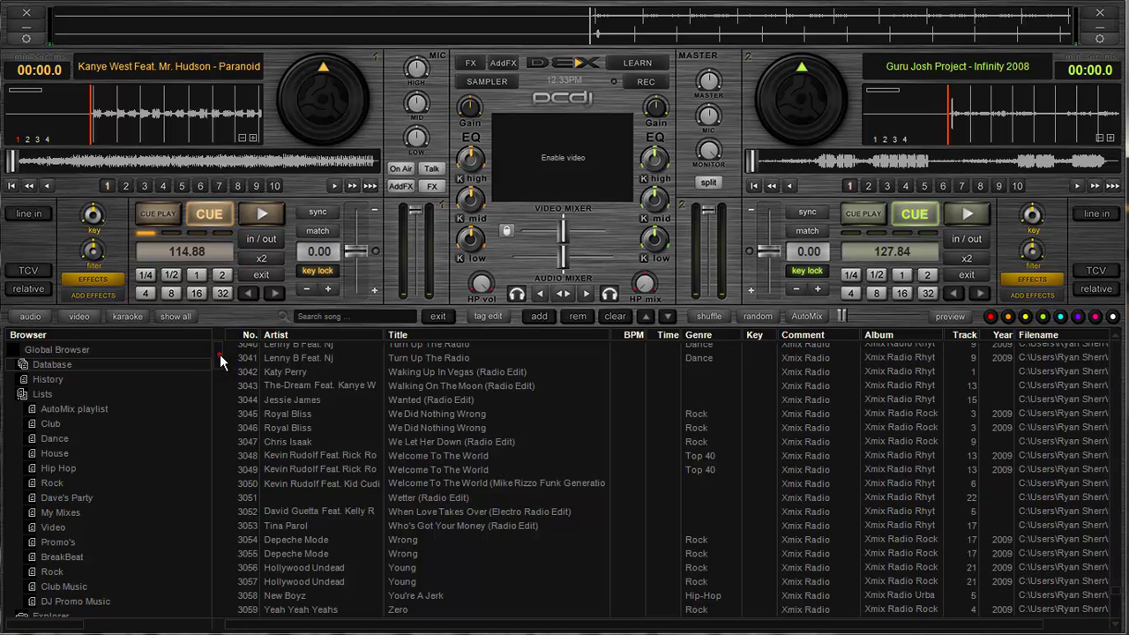
Add the DJ Promo Music folder on disk to the database and confirm.
left_click_drag(220, 354, 200, 499)
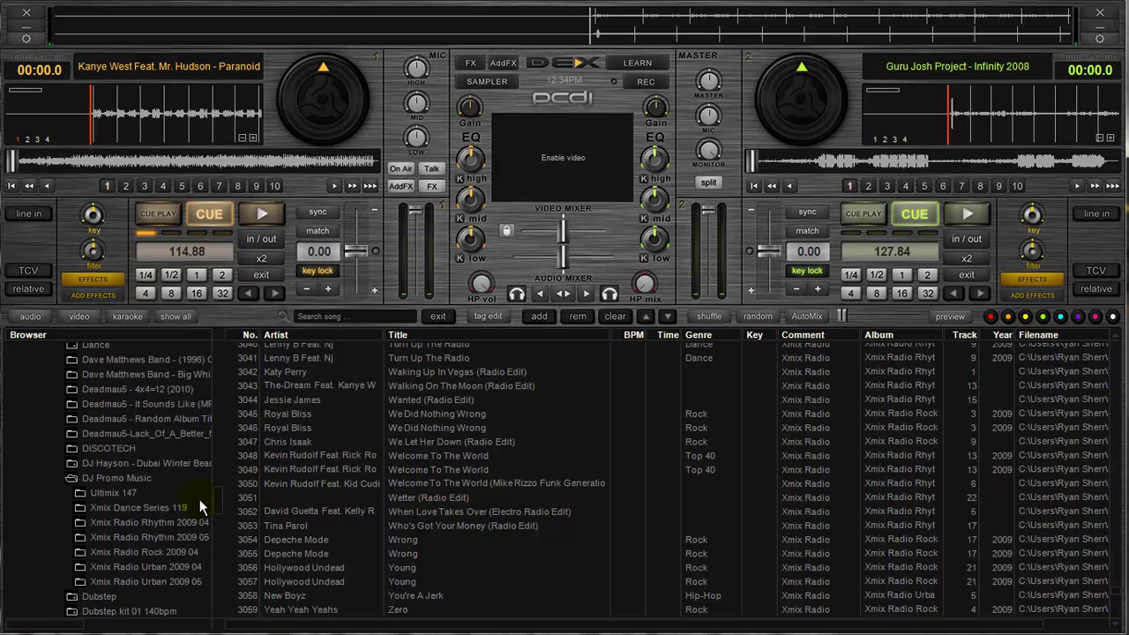
left_click(116, 478)
right_click(106, 534)
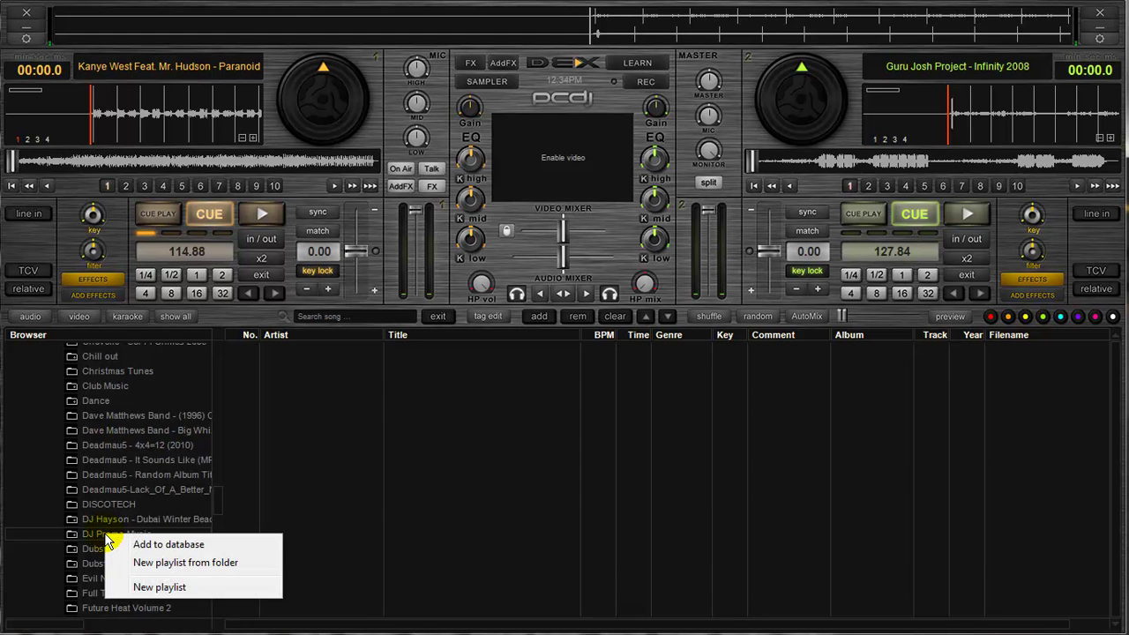
left_click(144, 547)
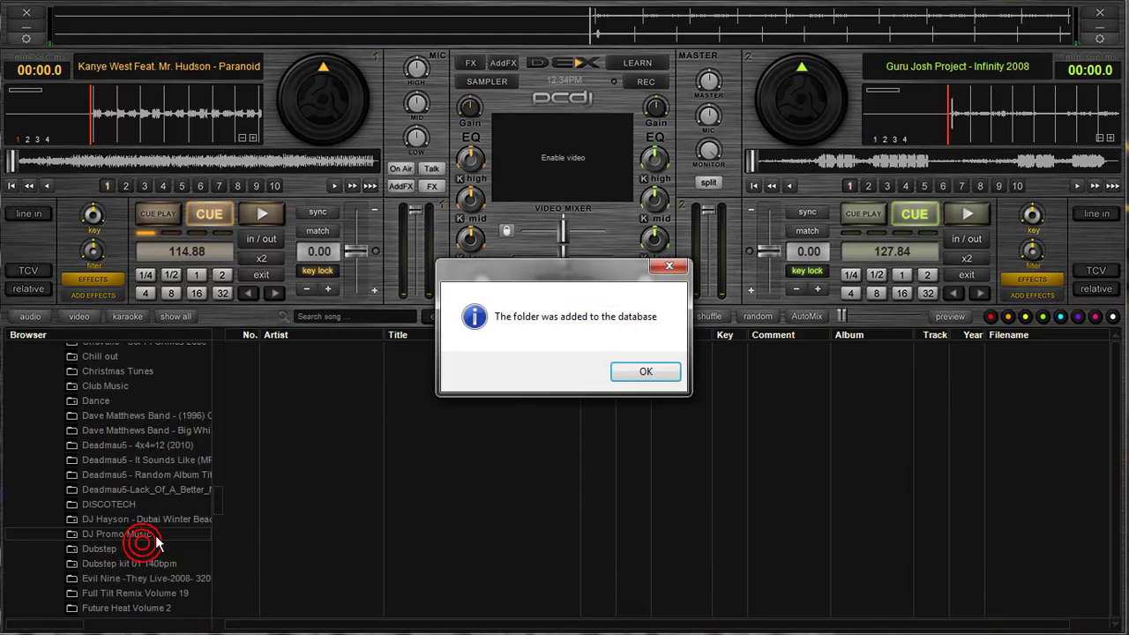
left_click(640, 374)
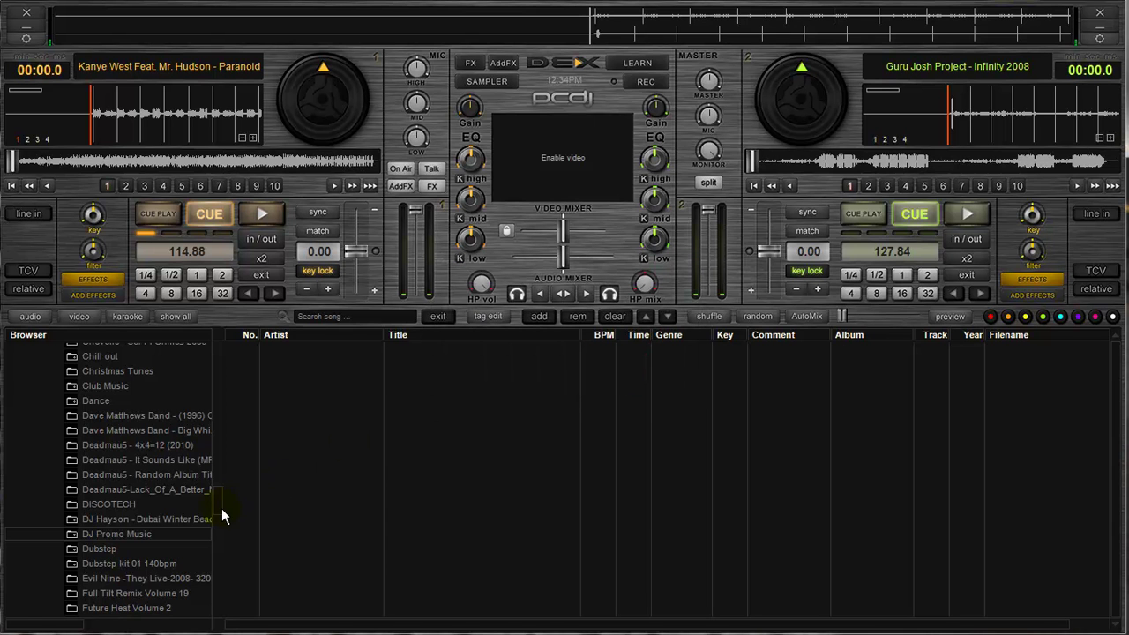
Show the updated Database track list, scrolled to entries 637–655 among the Xmix Radio tracks.
left_click_drag(222, 511, 188, 339)
left_click(52, 364)
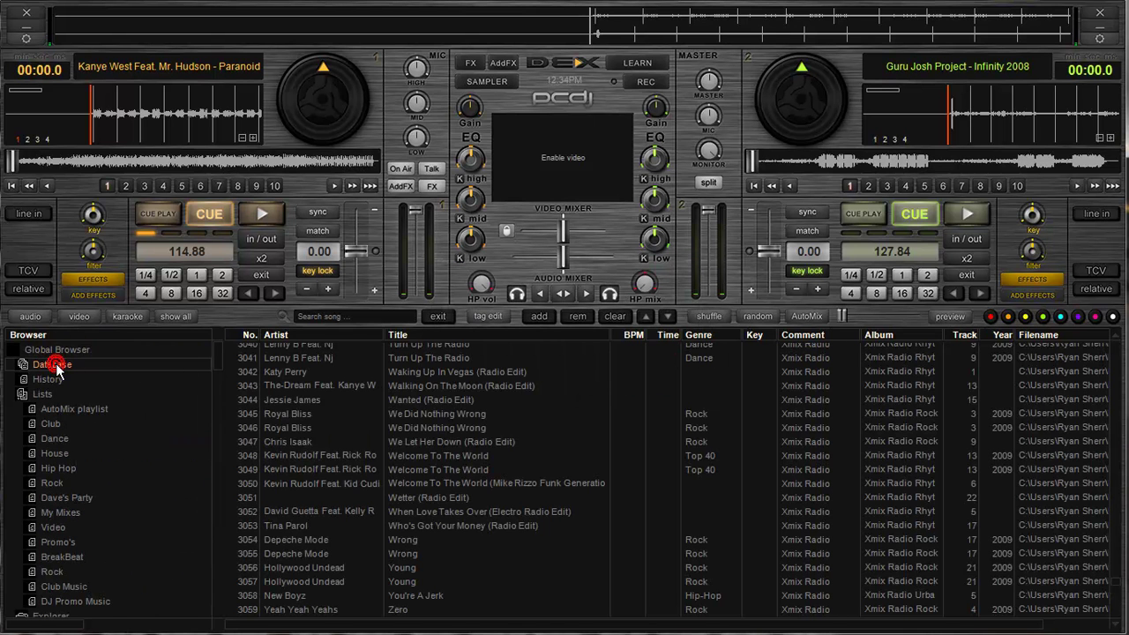
scroll(413, 416, "up", 20)
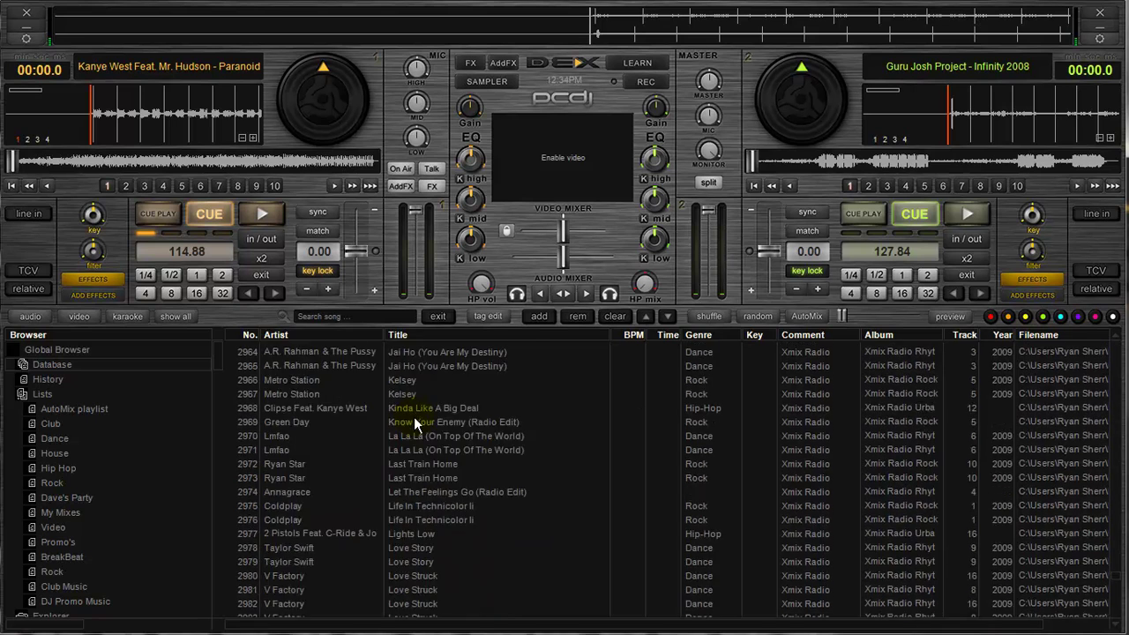
scroll(414, 416, "up", 6)
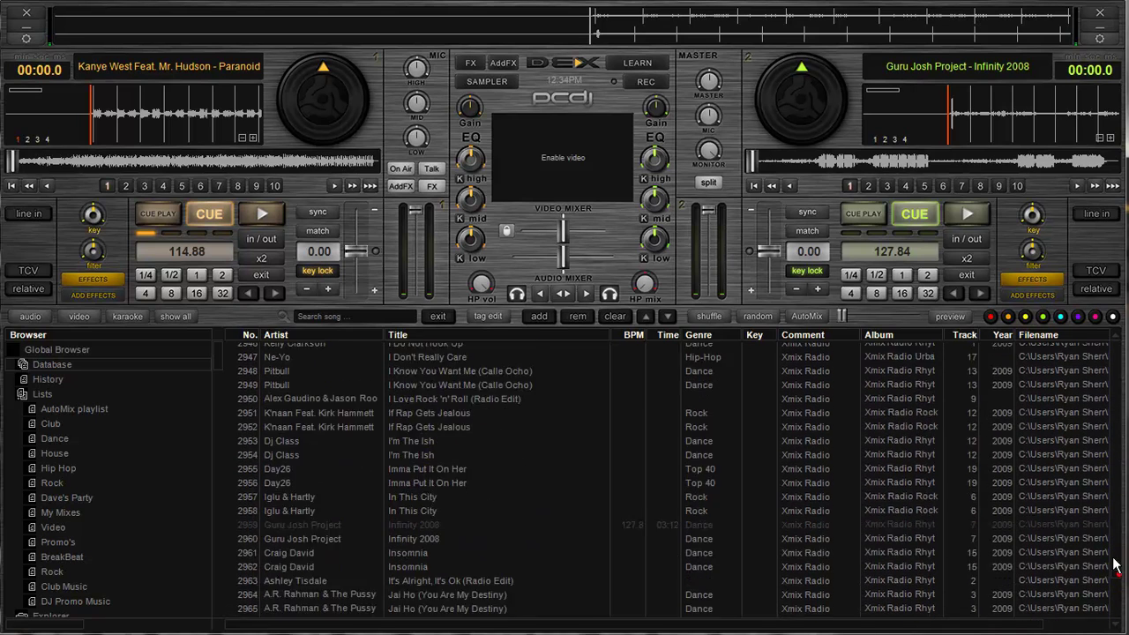
left_click_drag(1114, 565, 1108, 406)
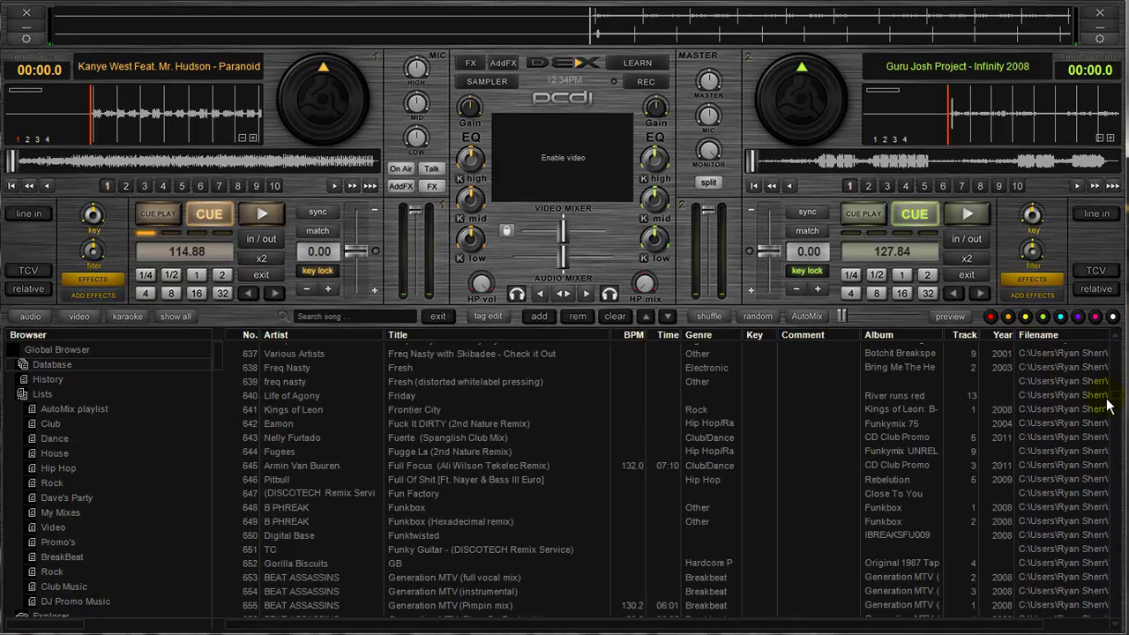